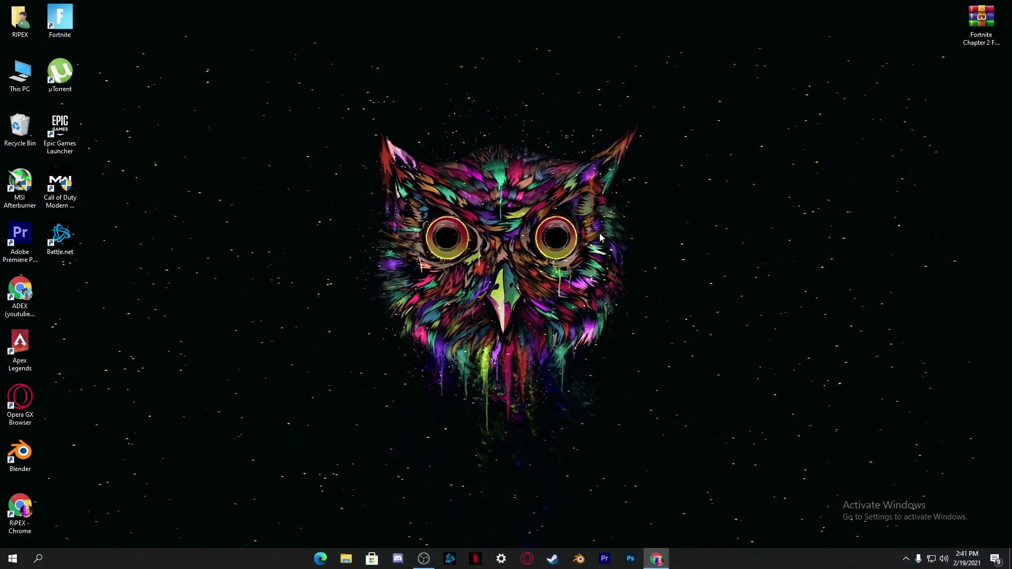
# Extract the Fortnite Chapter 2 FPS boost archive onto the desktop and arrange its extracted items in a column
pyautogui.moveTo(961, 27); pyautogui.dragTo(486, 61)
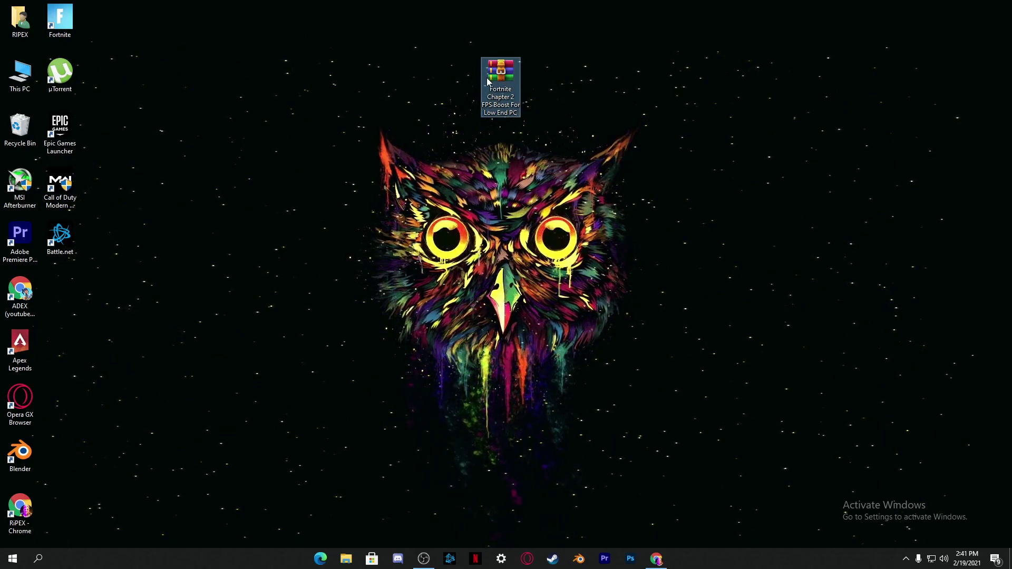
pyautogui.moveTo(489, 85)
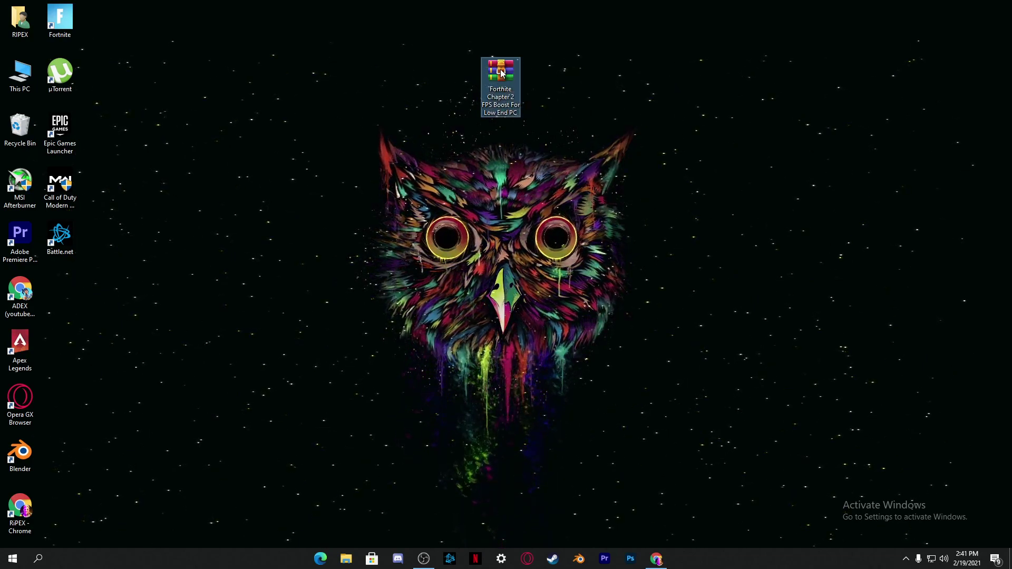
pyautogui.rightClick(501, 73)
pyautogui.click(501, 119)
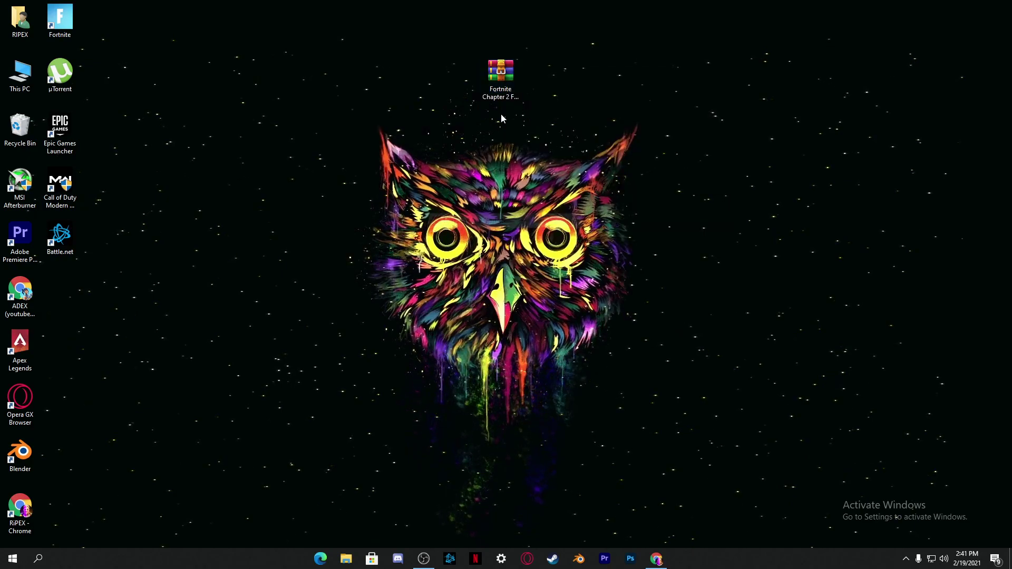
pyautogui.moveTo(59, 293); pyautogui.dragTo(317, 87)
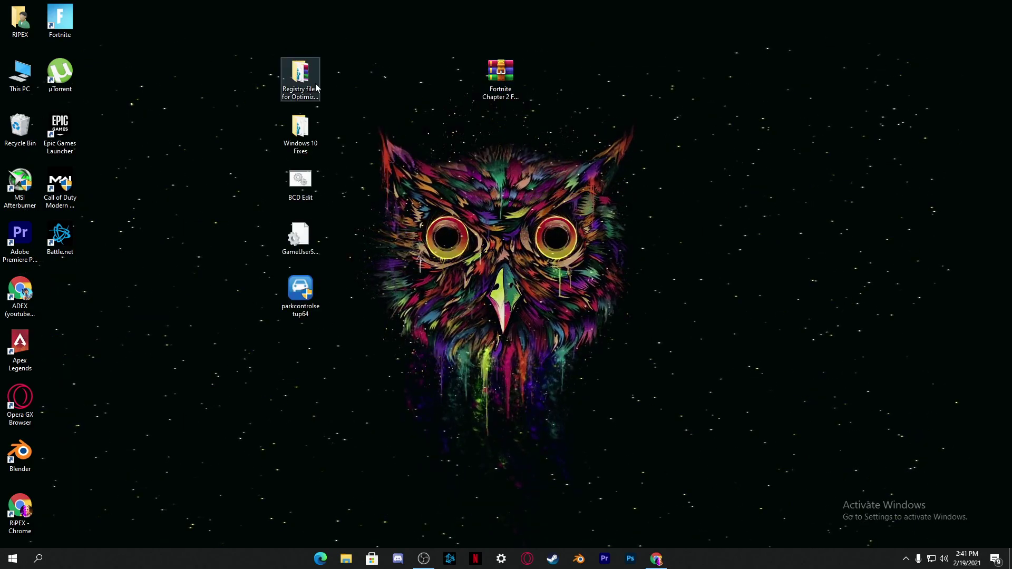
pyautogui.click(302, 79)
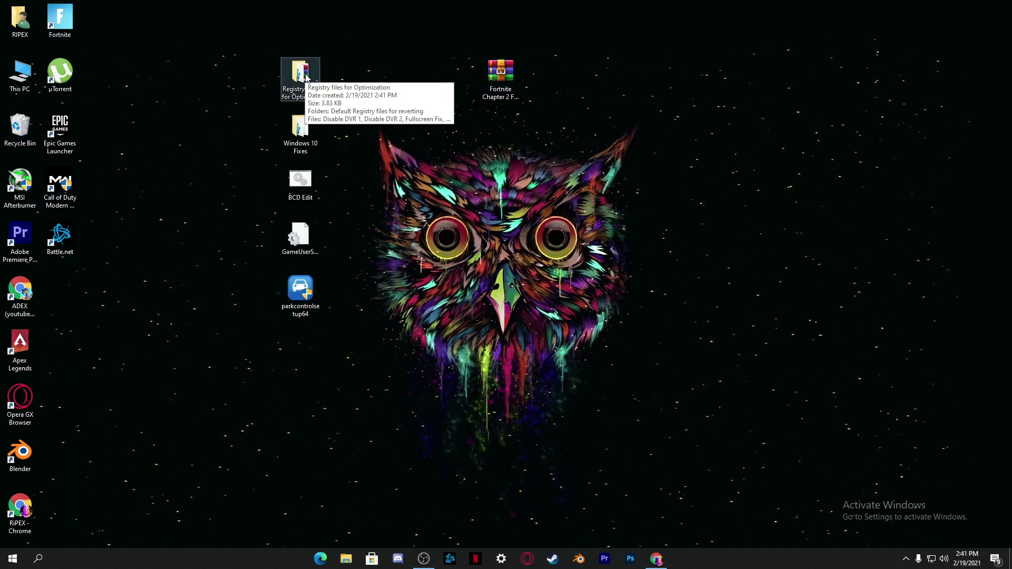
# Open the Registry files for Optimization folder and merge the Disable DVR 1 registry file
pyautogui.doubleClick(302, 79)
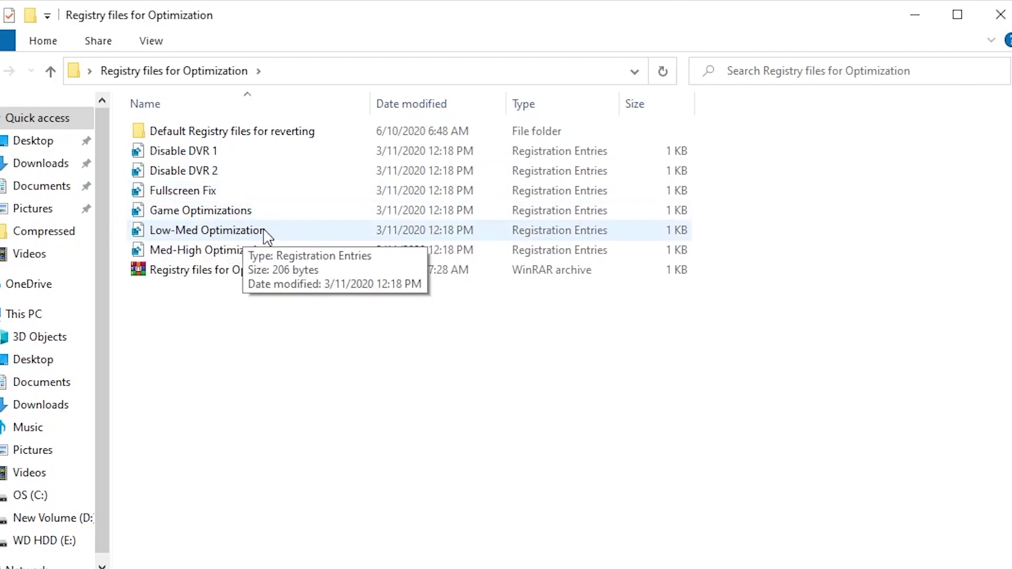
pyautogui.doubleClick(170, 153)
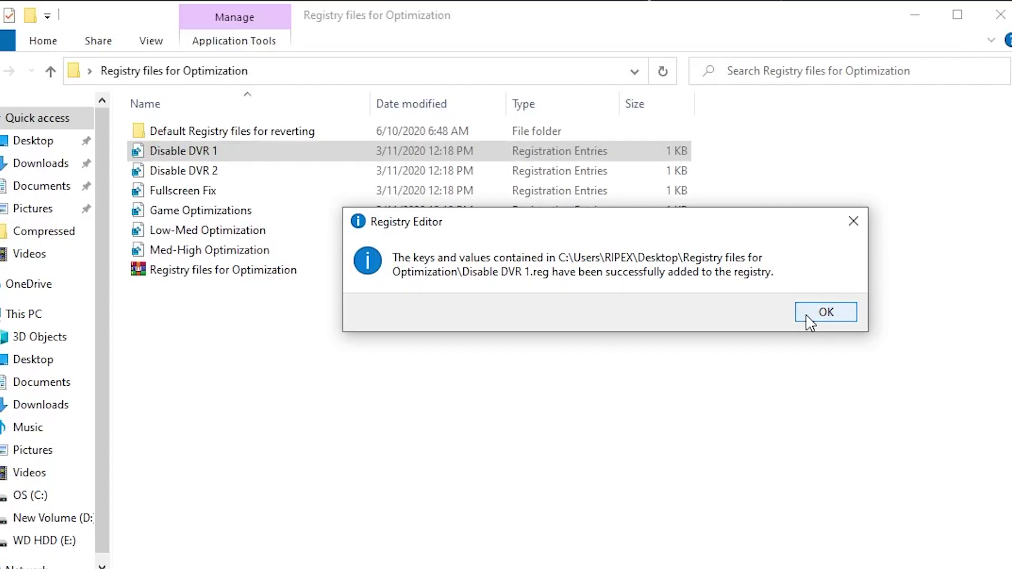
pyautogui.click(745, 314)
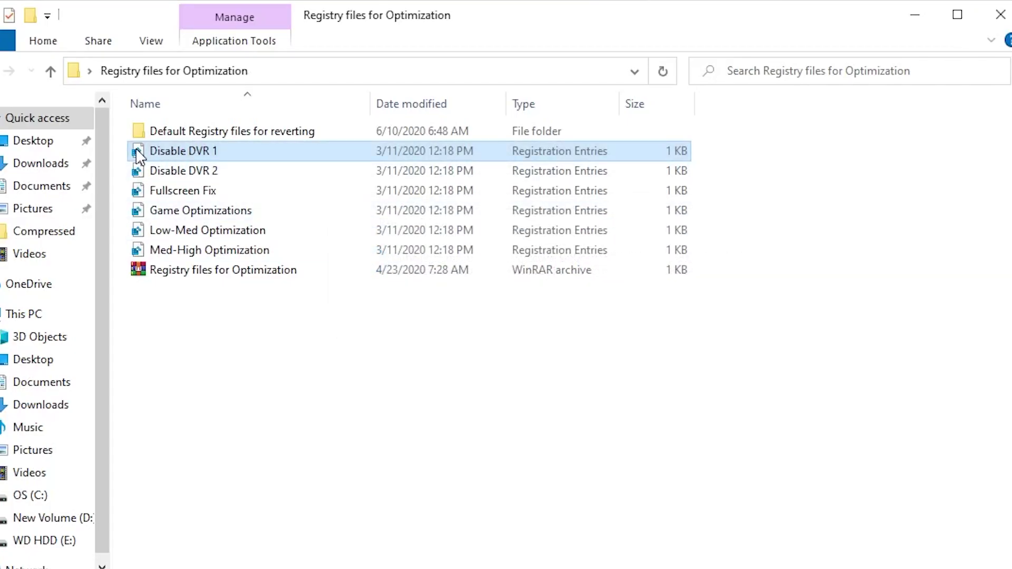
# Merge the Disable DVR 2, Fullscreen Fix and Game Optimizations registry files, then close the folder
pyautogui.doubleClick(158, 170)
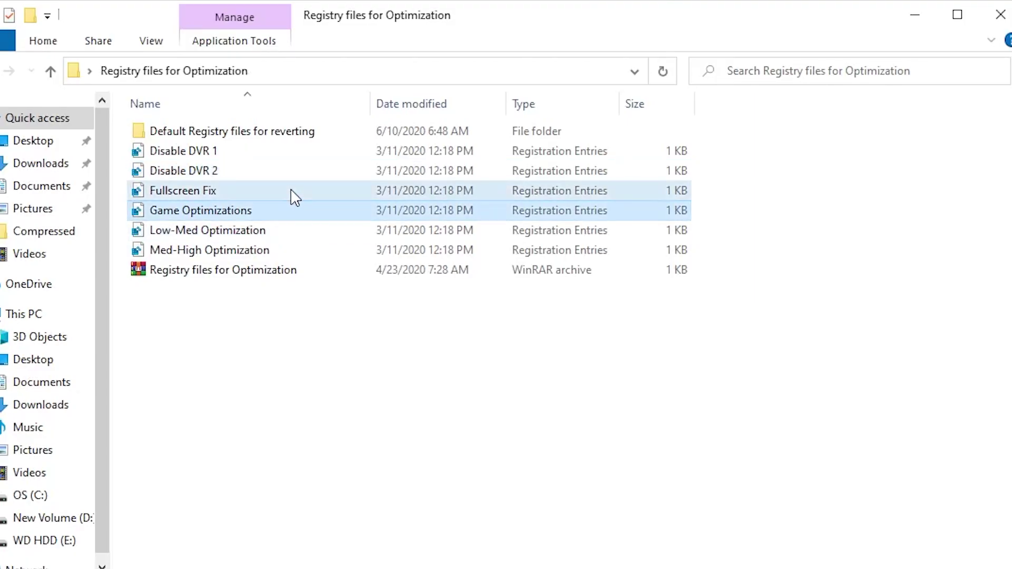
pyautogui.doubleClick(290, 197)
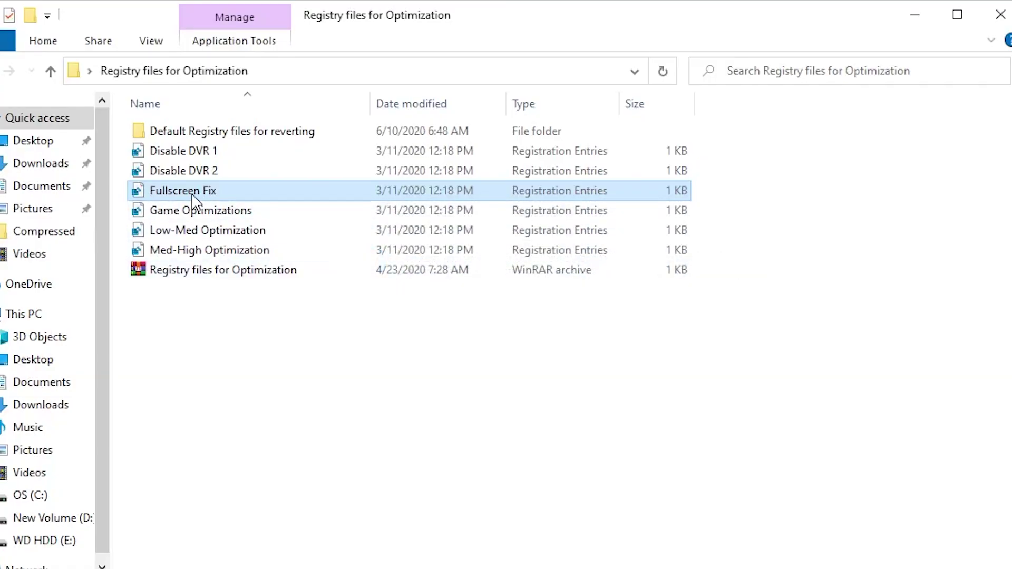
pyautogui.doubleClick(188, 210)
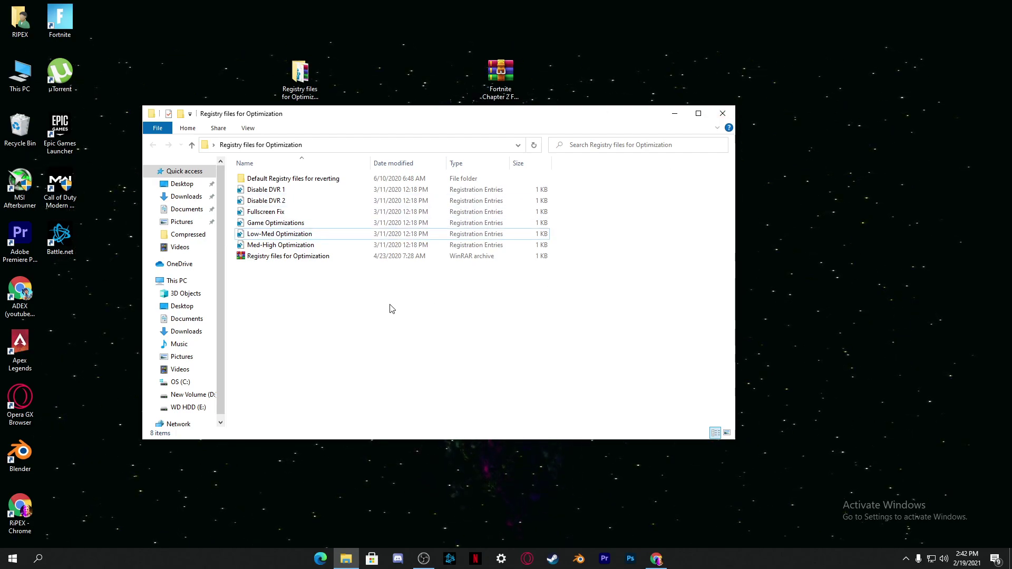
pyautogui.moveTo(576, 188); pyautogui.dragTo(406, 239)
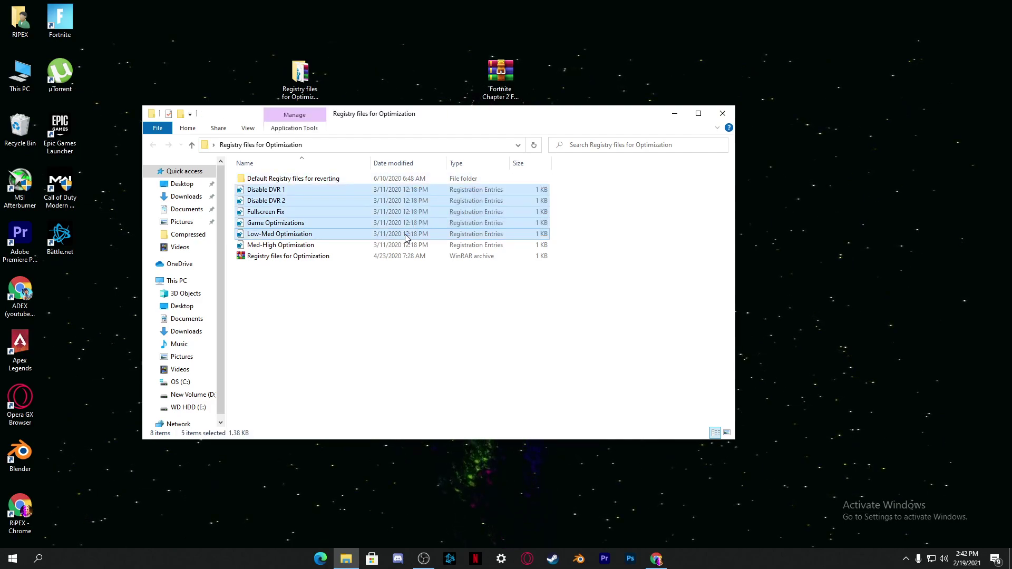
pyautogui.click(723, 114)
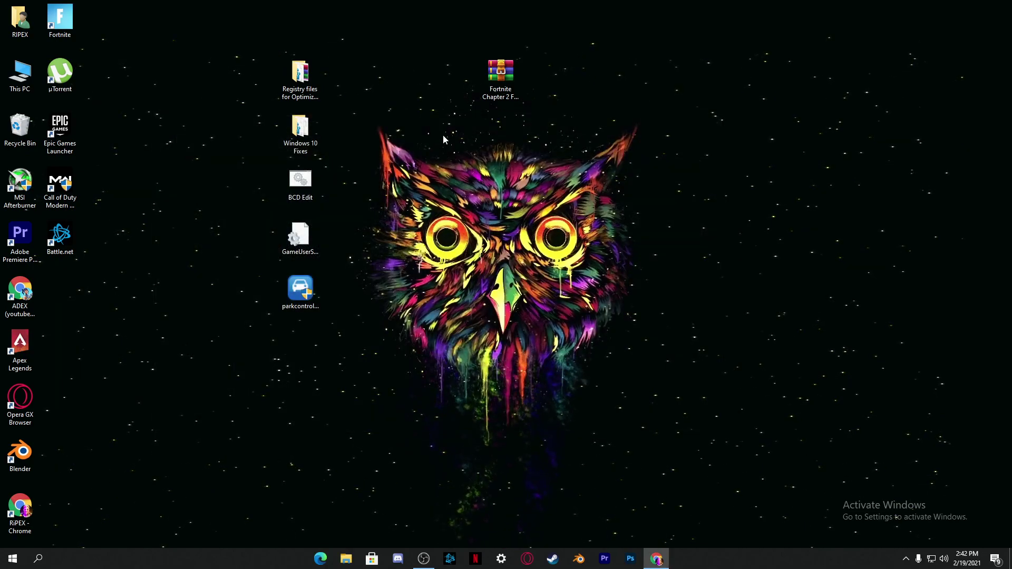
# Open Windows 10 Fixes in Large icons view and check the display scaling in Display settings
pyautogui.doubleClick(301, 147)
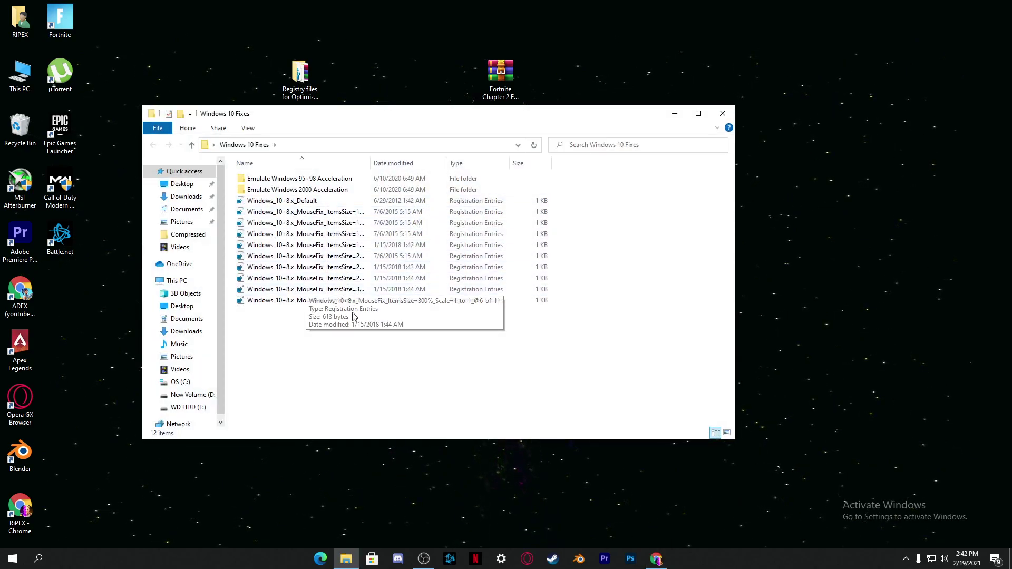
pyautogui.rightClick(315, 328)
pyautogui.moveTo(335, 332)
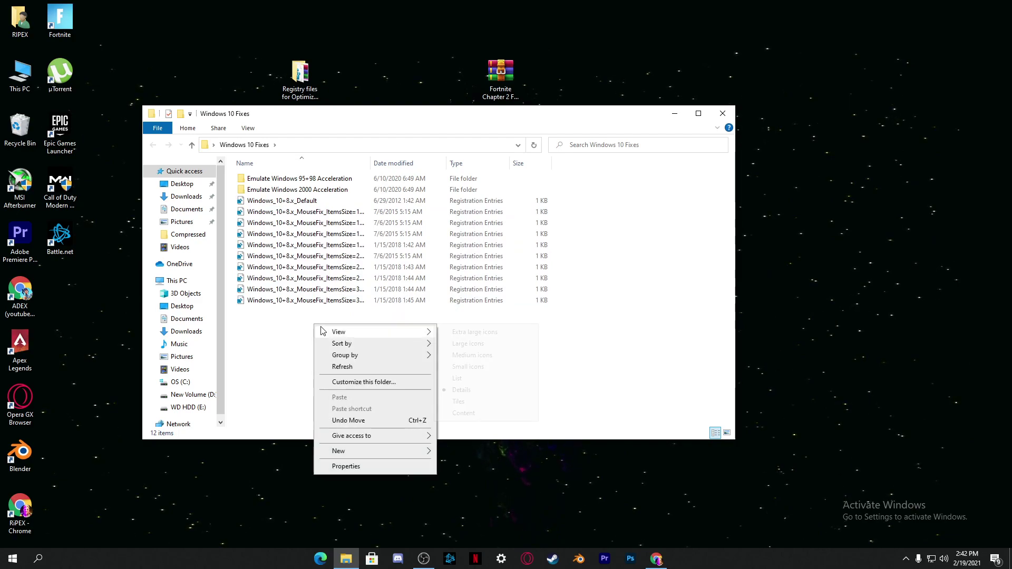
pyautogui.click(448, 343)
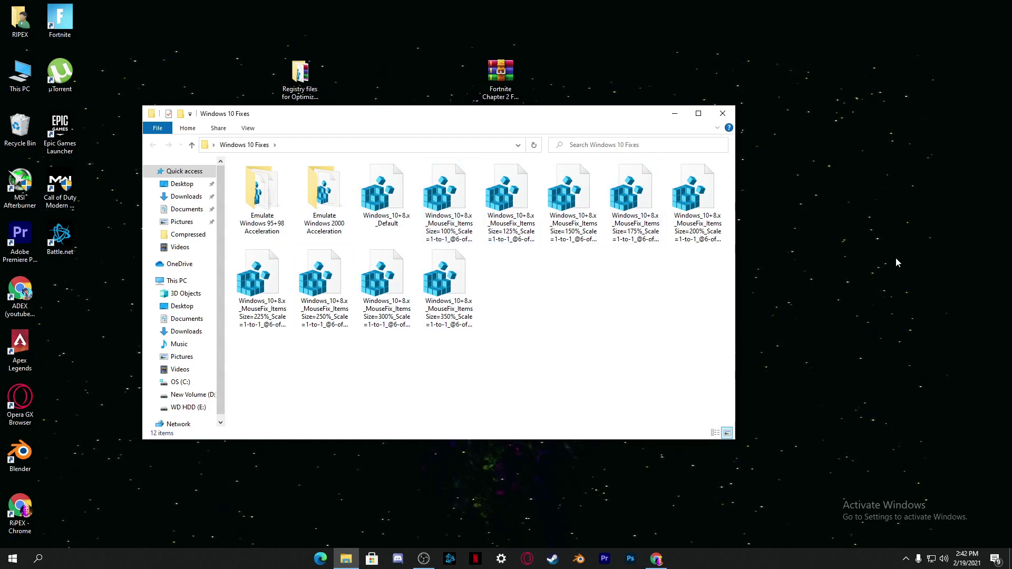
pyautogui.rightClick(807, 223)
pyautogui.click(837, 344)
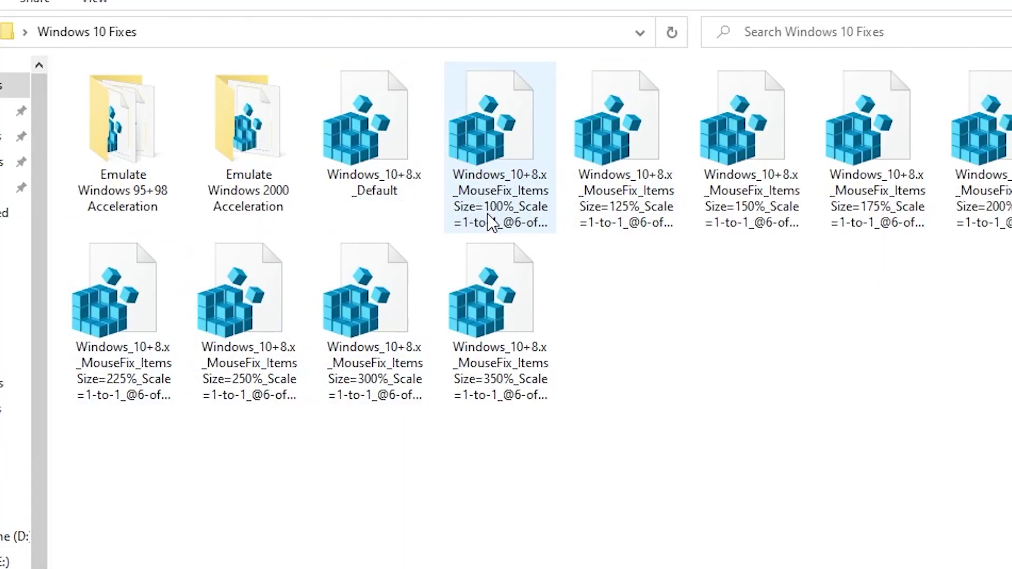
# Merge the 100% scale MouseFix registry file, allow and confirm it, then close the folder
pyautogui.rightClick(488, 106)
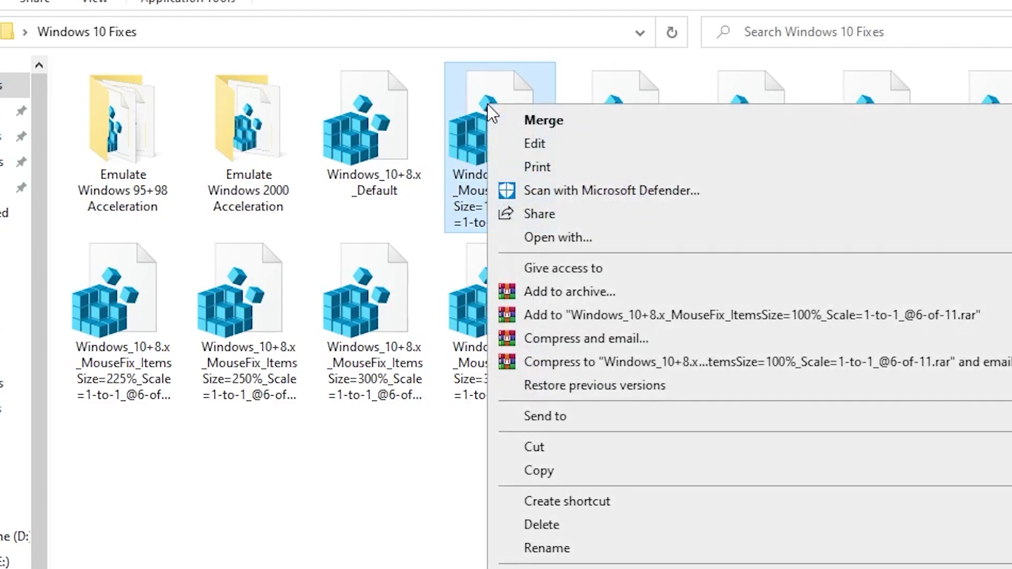
pyautogui.click(560, 115)
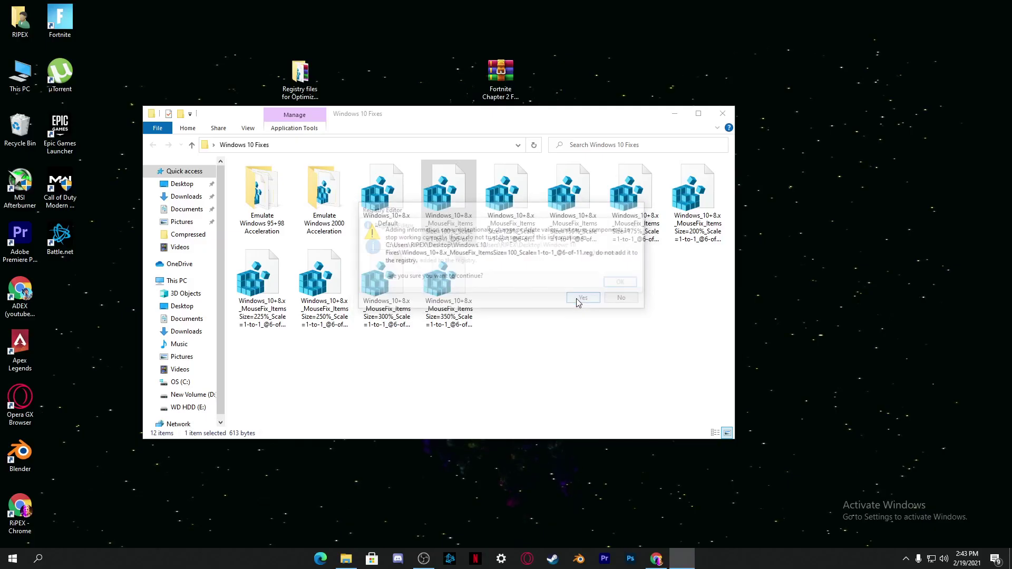
pyautogui.click(576, 298)
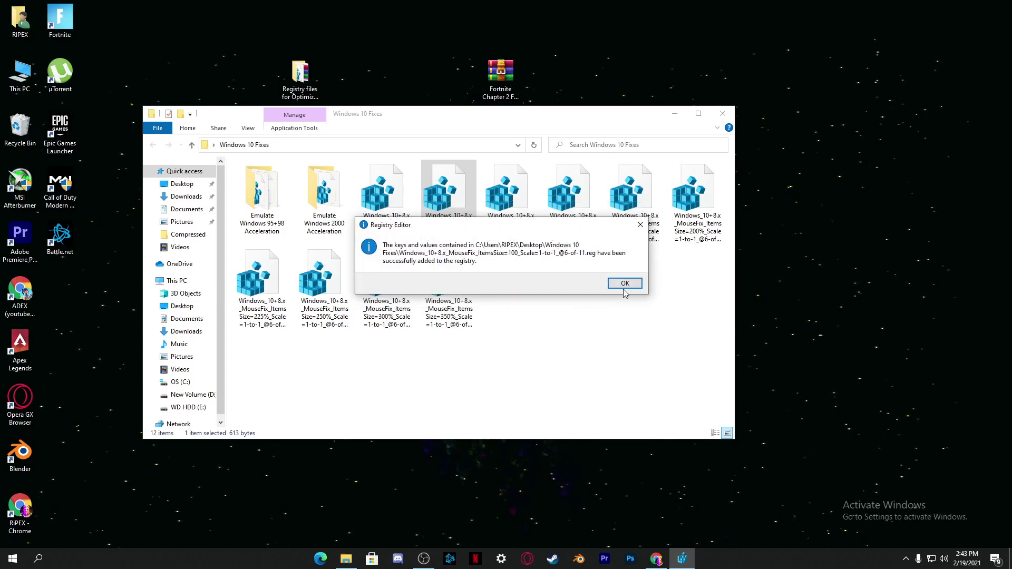
pyautogui.click(625, 284)
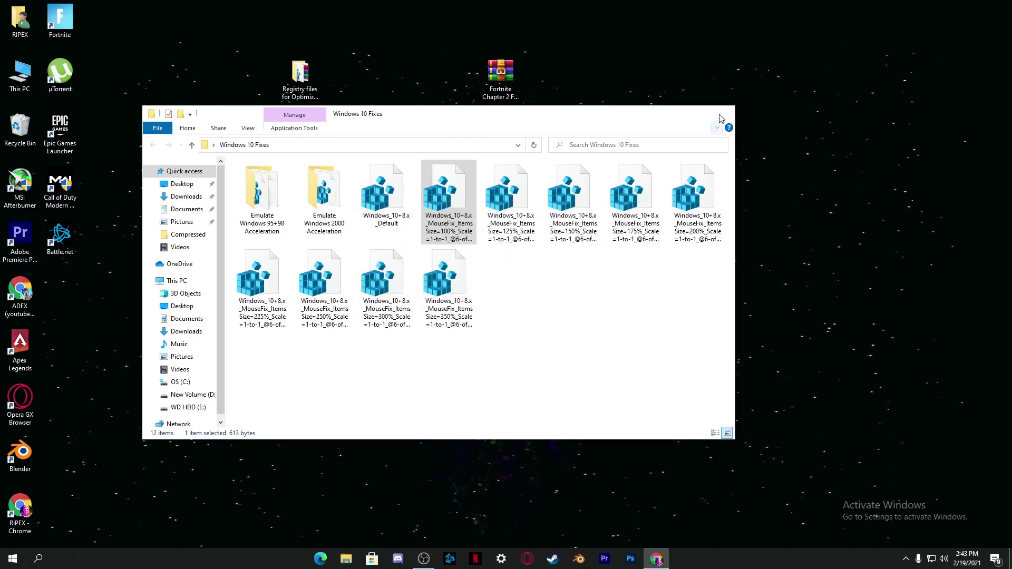
pyautogui.click(723, 114)
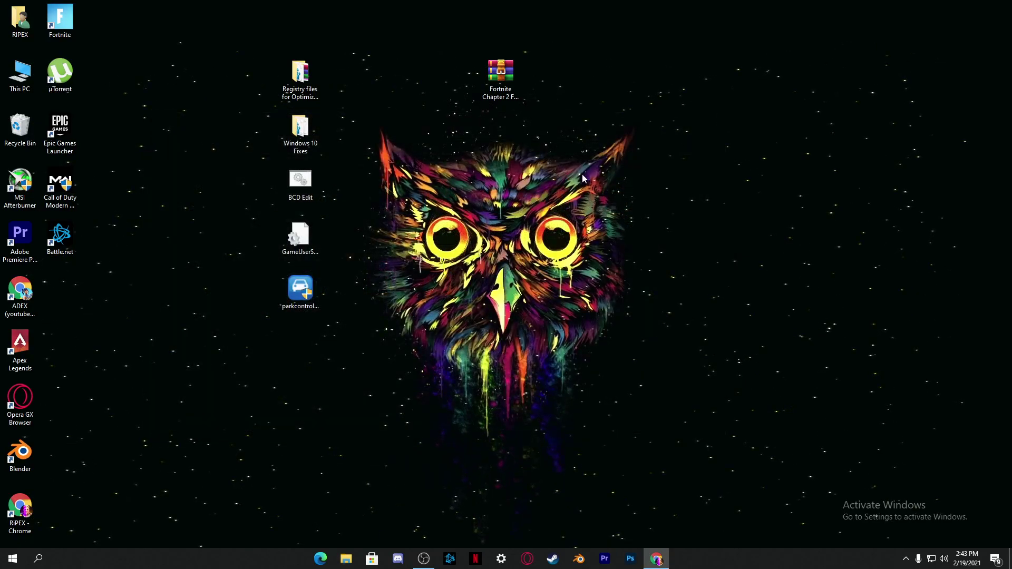
# Run the BCD Edit script as administrator and close the finished command window
pyautogui.rightClick(299, 182)
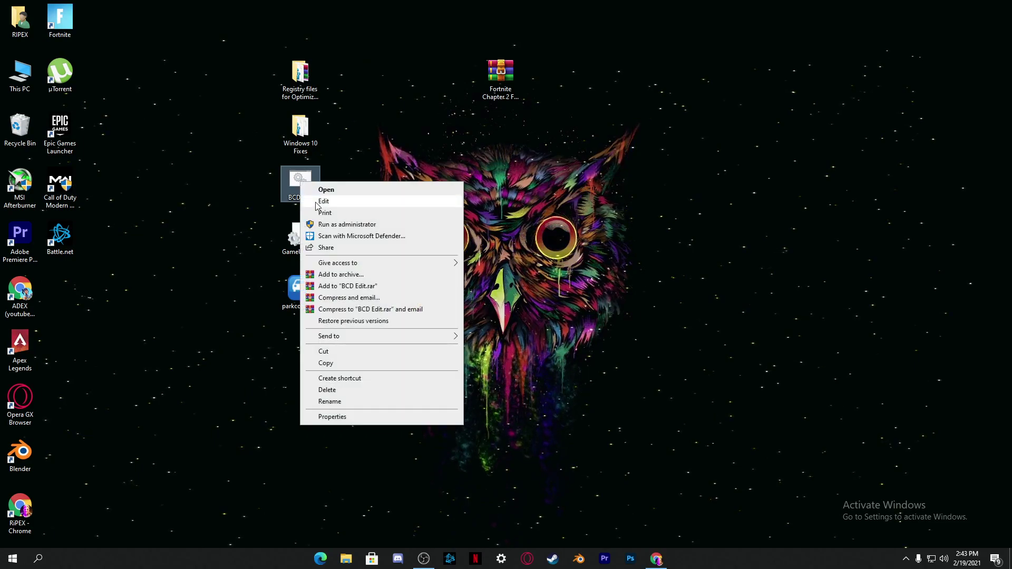
pyautogui.click(334, 226)
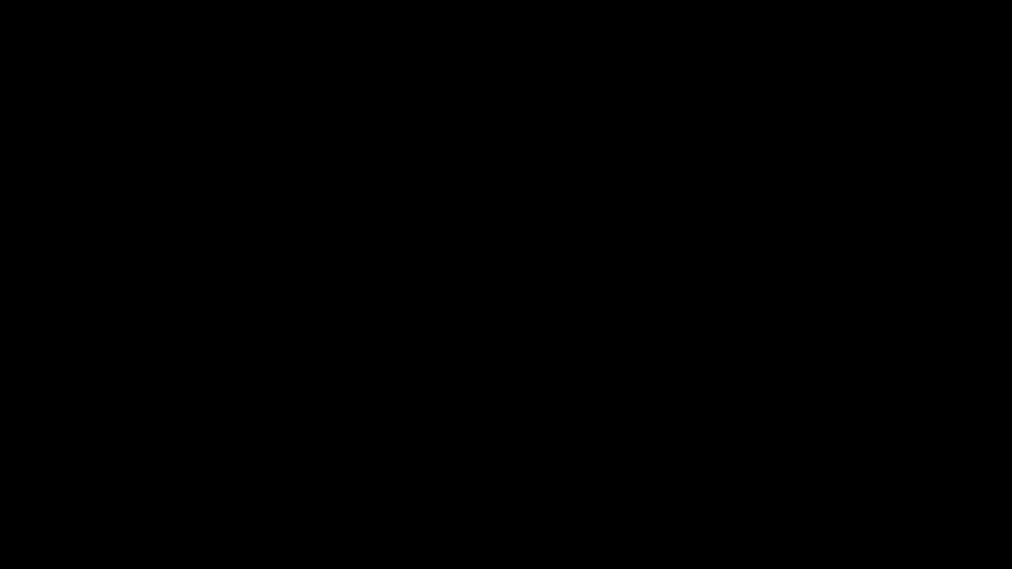
pyautogui.click(436, 339)
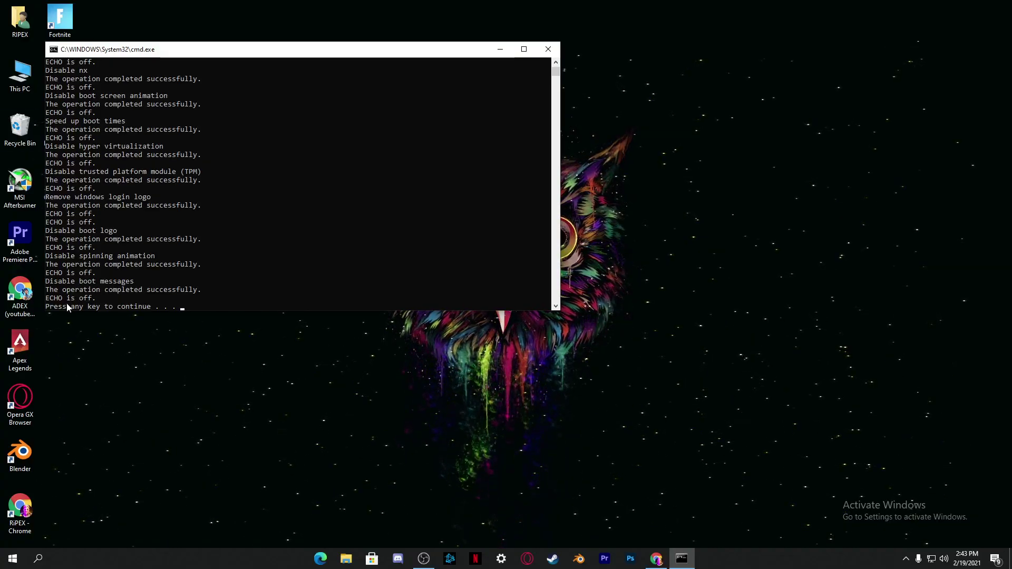
pyautogui.press('space')
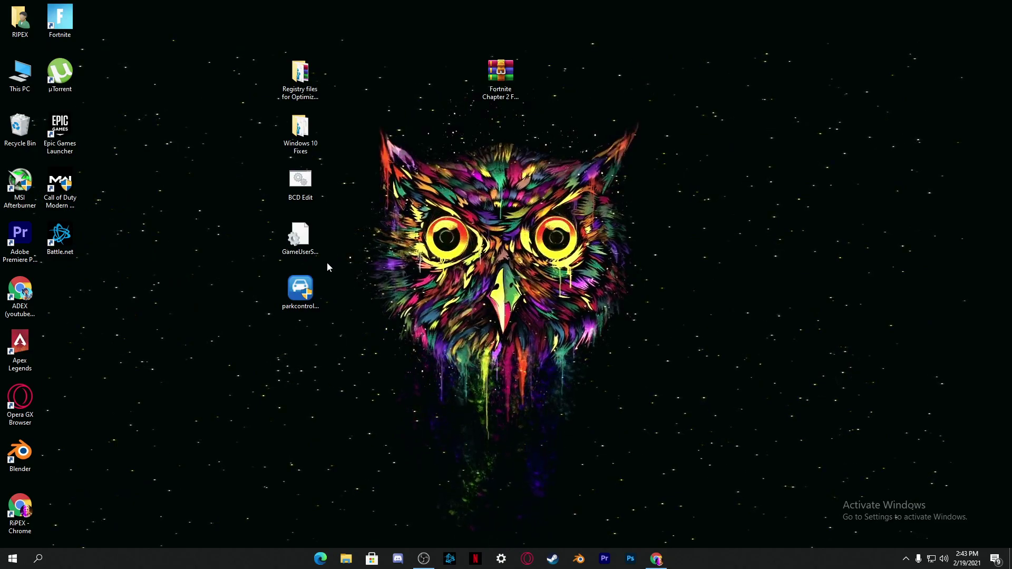
# Select the GameUserSettings and parkcontrolsetup64 items on the desktop and reveal the hidden tray apps
pyautogui.moveTo(361, 218); pyautogui.dragTo(232, 245)
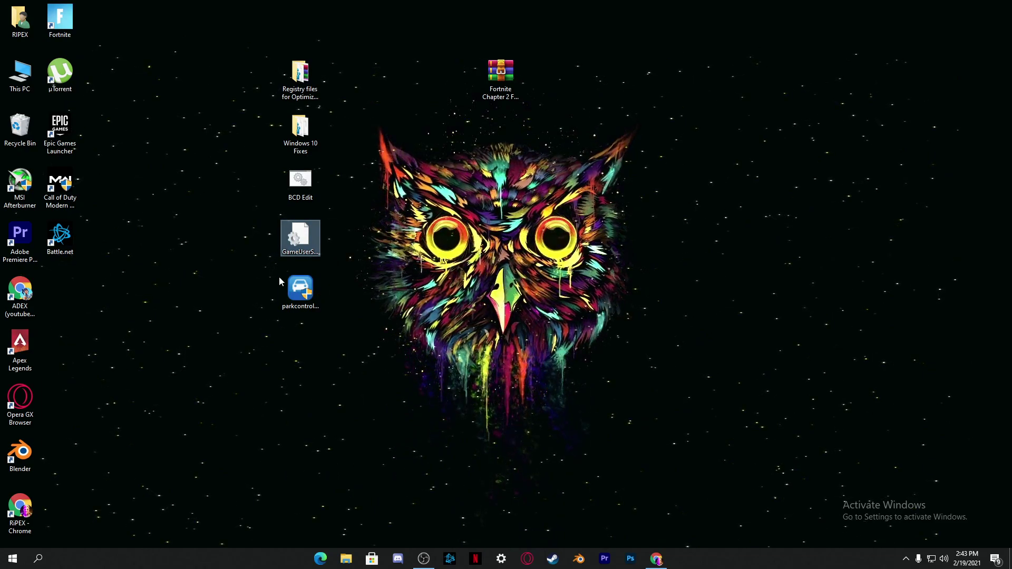
pyautogui.click(276, 298)
pyautogui.moveTo(239, 279); pyautogui.dragTo(407, 339)
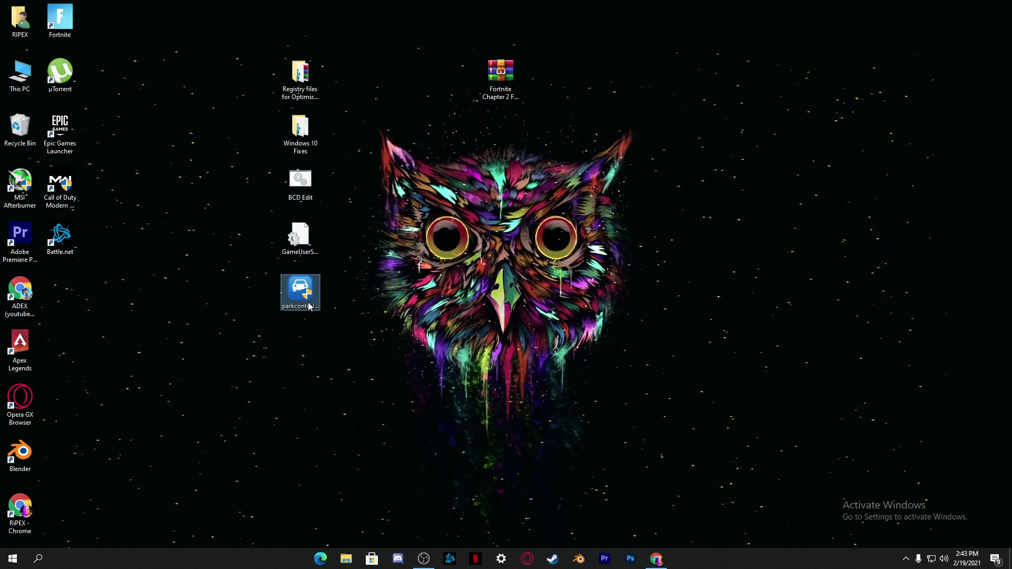
pyautogui.click(906, 559)
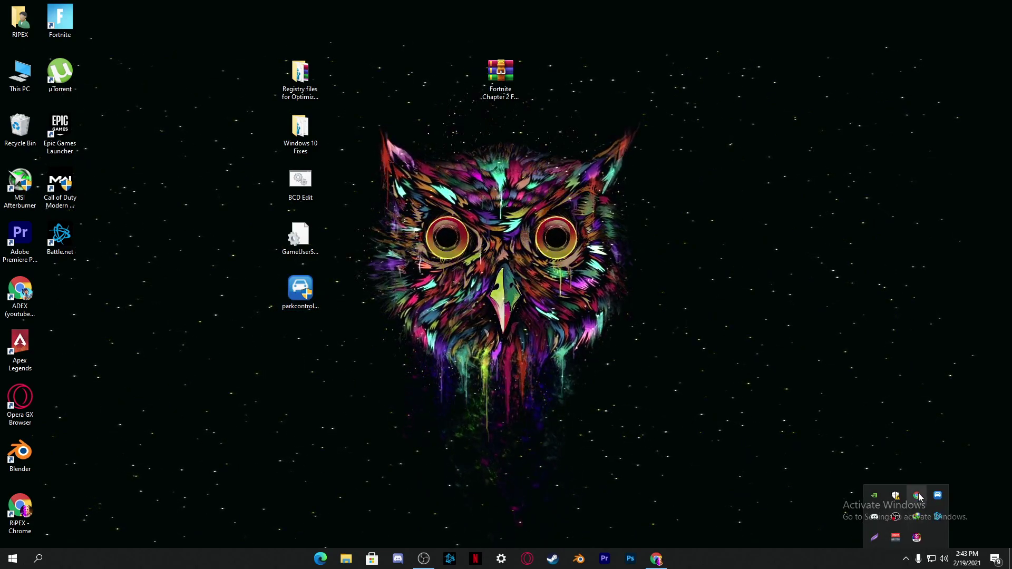
# Make Bitsum Highest Performance the active ParkControl profile and apply its CPU parking settings
pyautogui.click(938, 496)
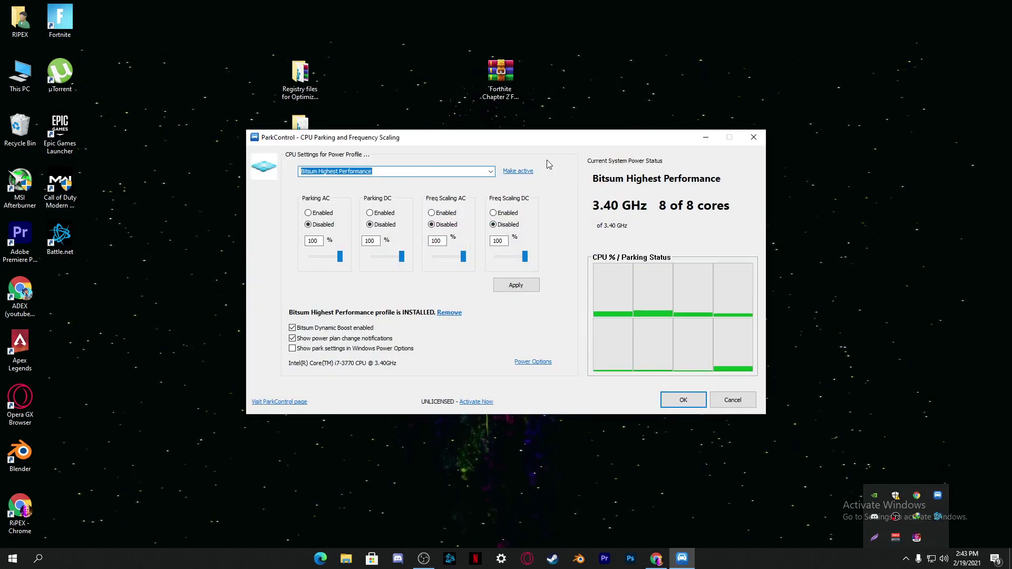
pyautogui.click(494, 173)
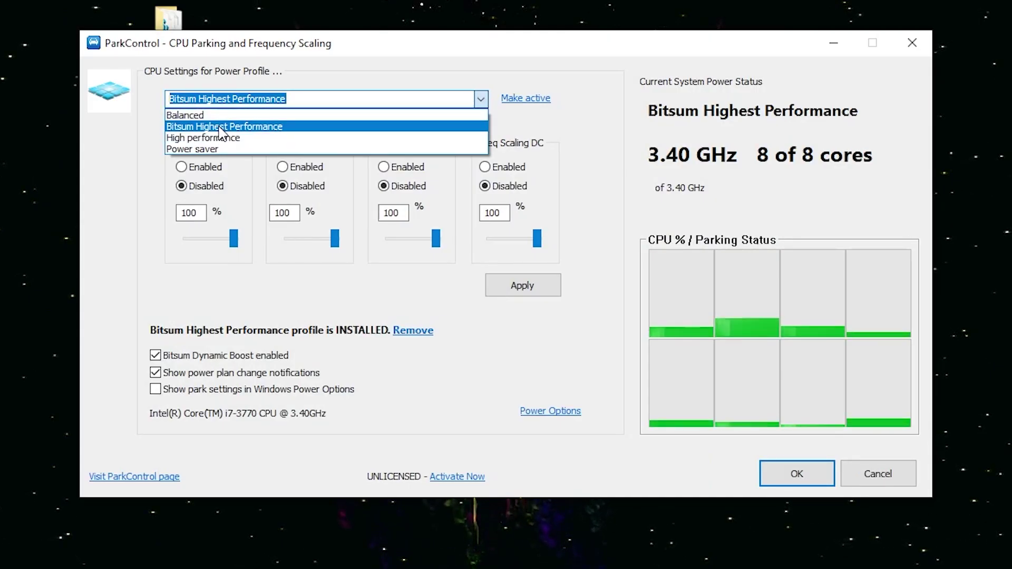
pyautogui.click(220, 127)
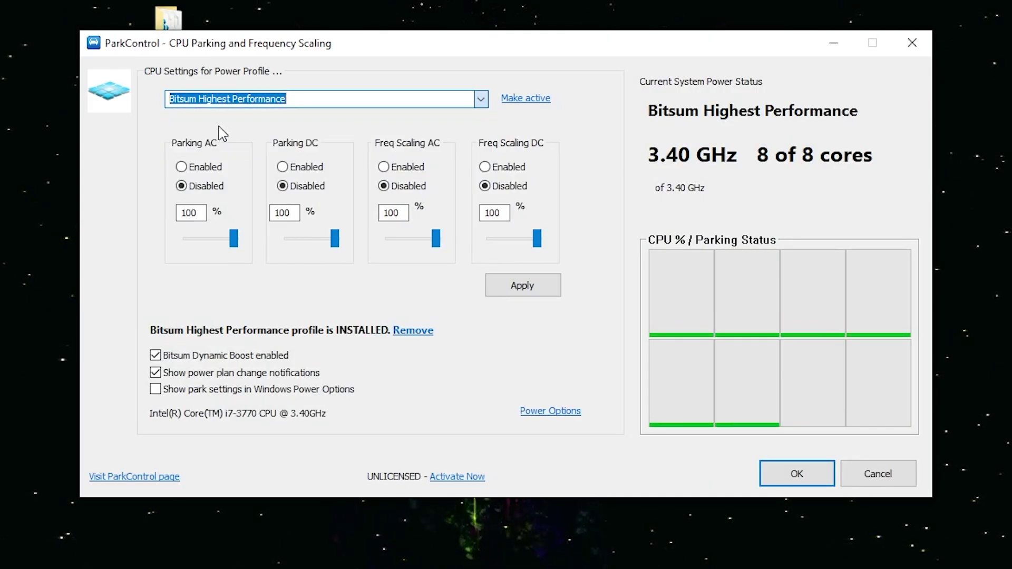
pyautogui.click(514, 101)
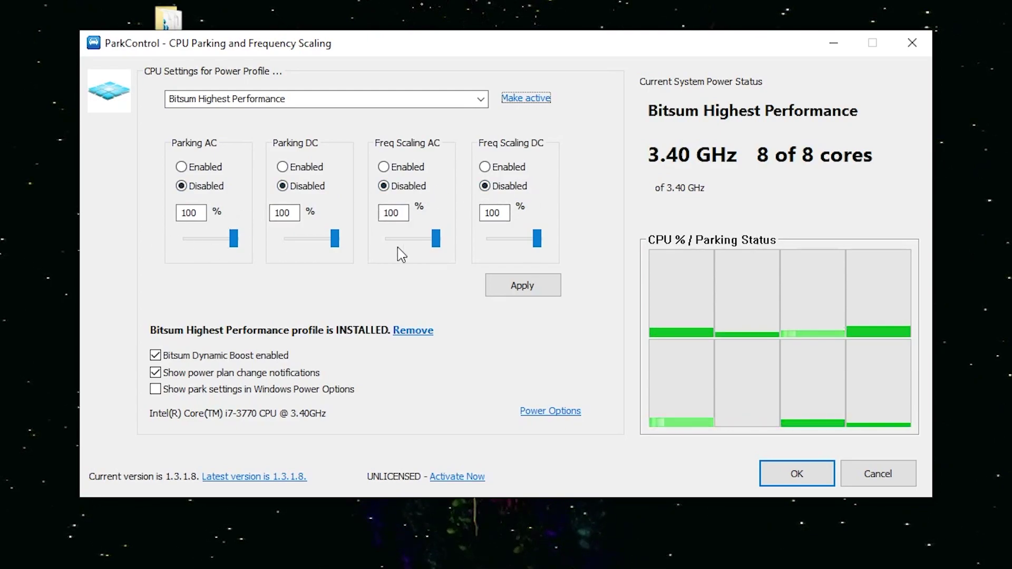
pyautogui.click(524, 294)
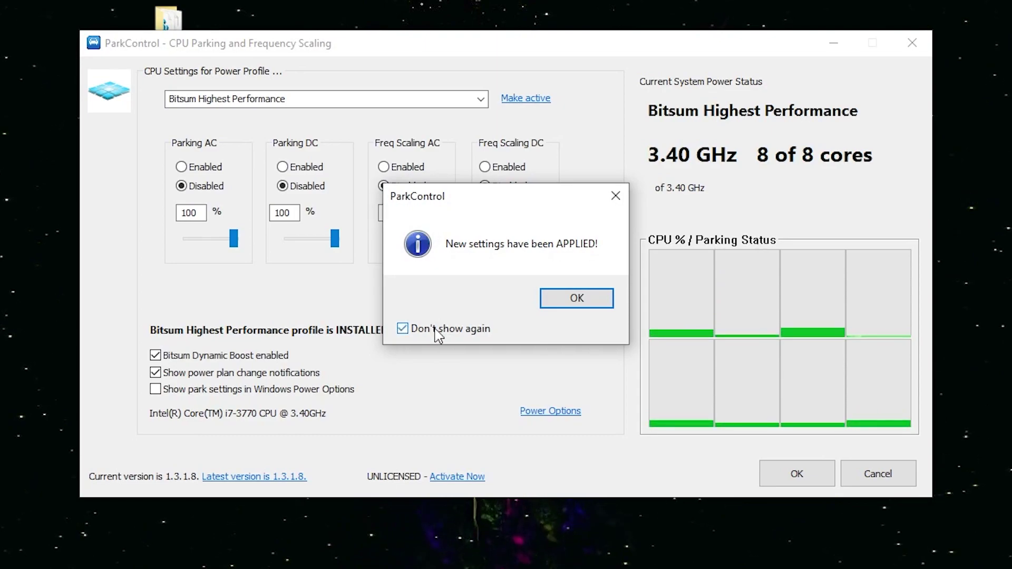
pyautogui.click(564, 299)
# Enable Bitsum Dynamic Boost, confirm its settings, and close ParkControl
pyautogui.click(155, 369)
pyautogui.click(155, 356)
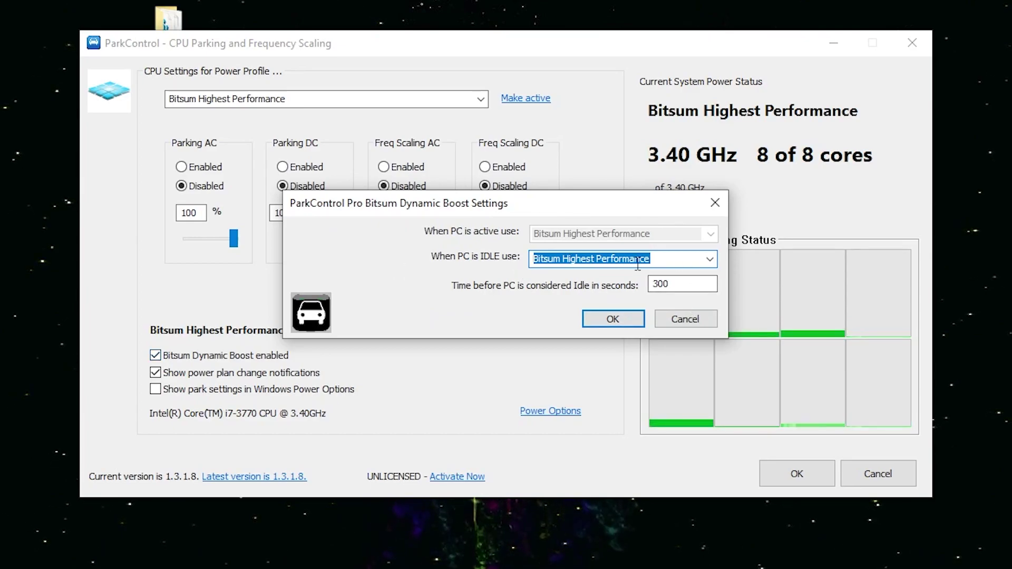
pyautogui.click(619, 318)
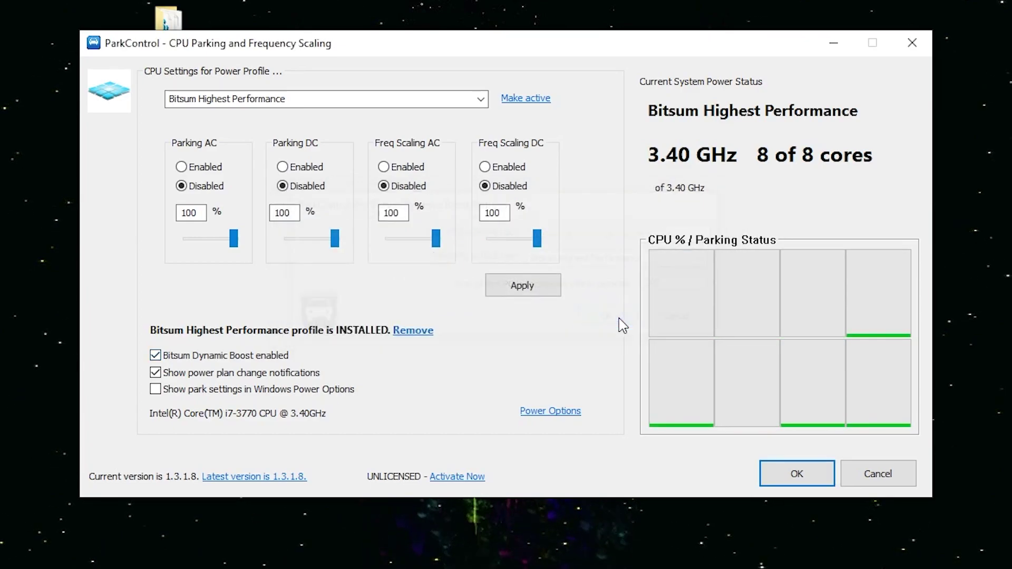
pyautogui.click(798, 476)
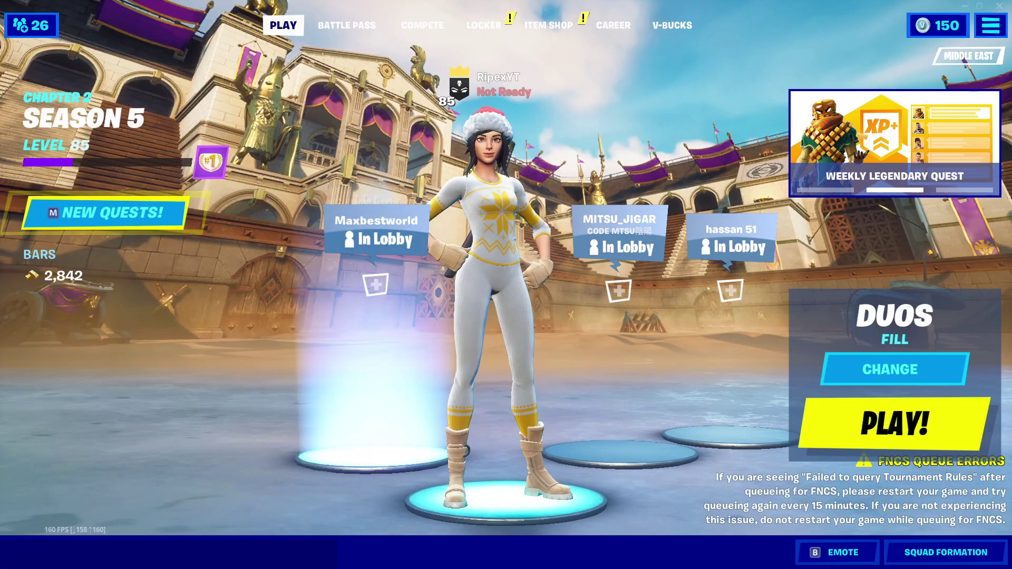
# Open Fortnite's Settings and scroll through the Game tab options
pyautogui.click(990, 25)
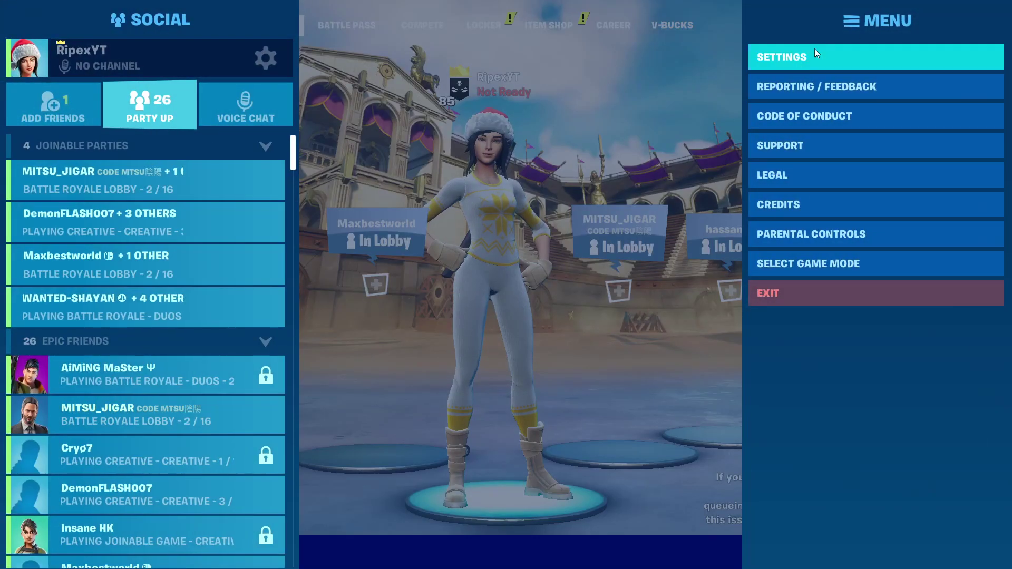
pyautogui.click(806, 55)
pyautogui.click(411, 32)
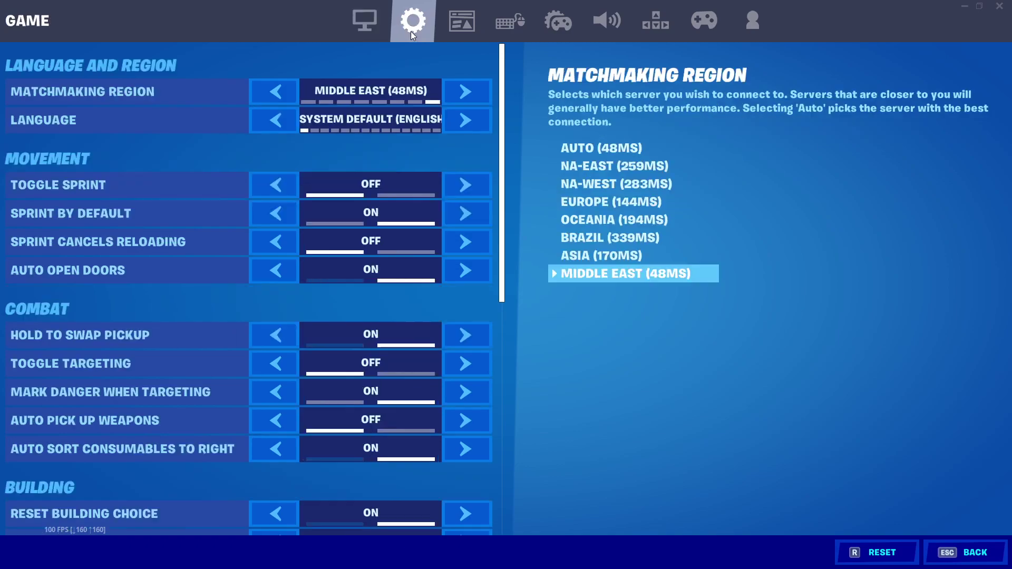
pyautogui.scroll(-5, 371, 114)
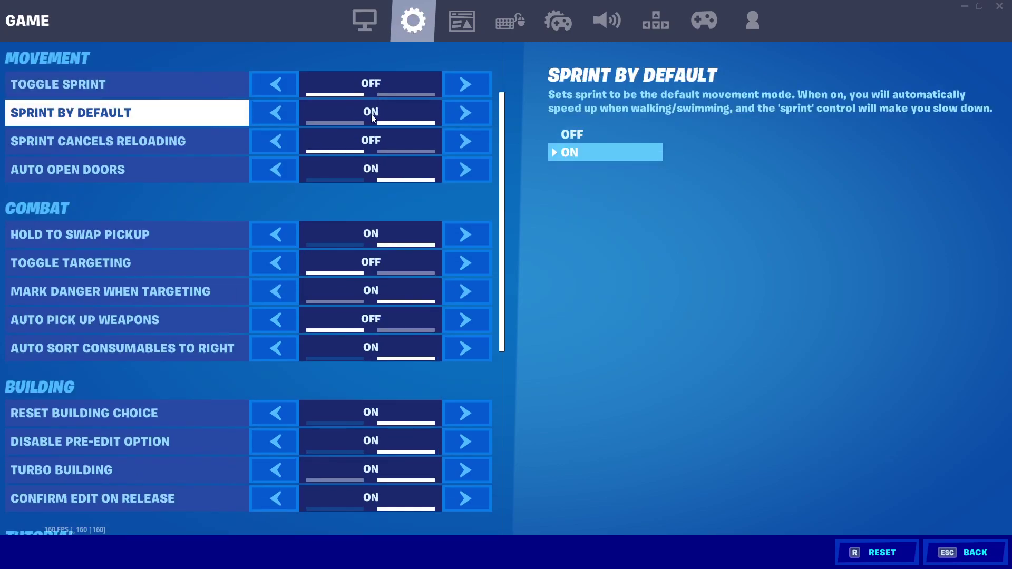
pyautogui.scroll(-4, 319, 188)
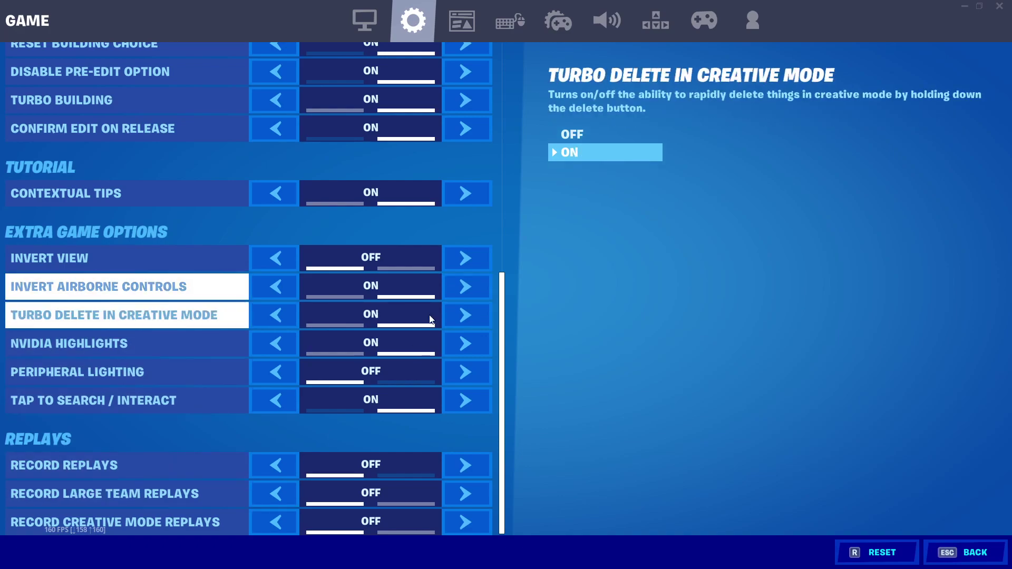
# Toggle NVIDIA Highlights off and back on, then switch to the Video tab
pyautogui.click(274, 344)
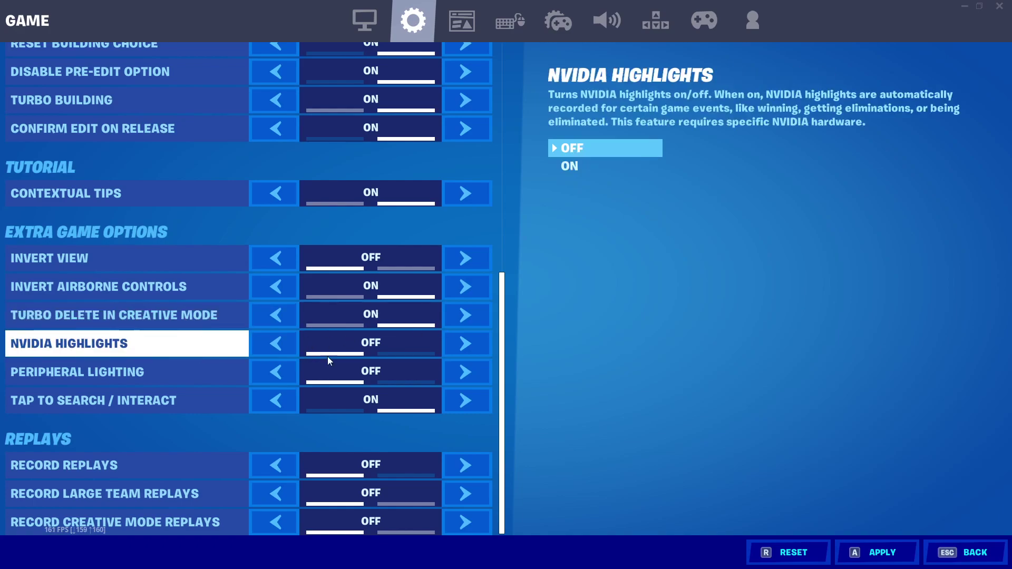
pyautogui.click(263, 346)
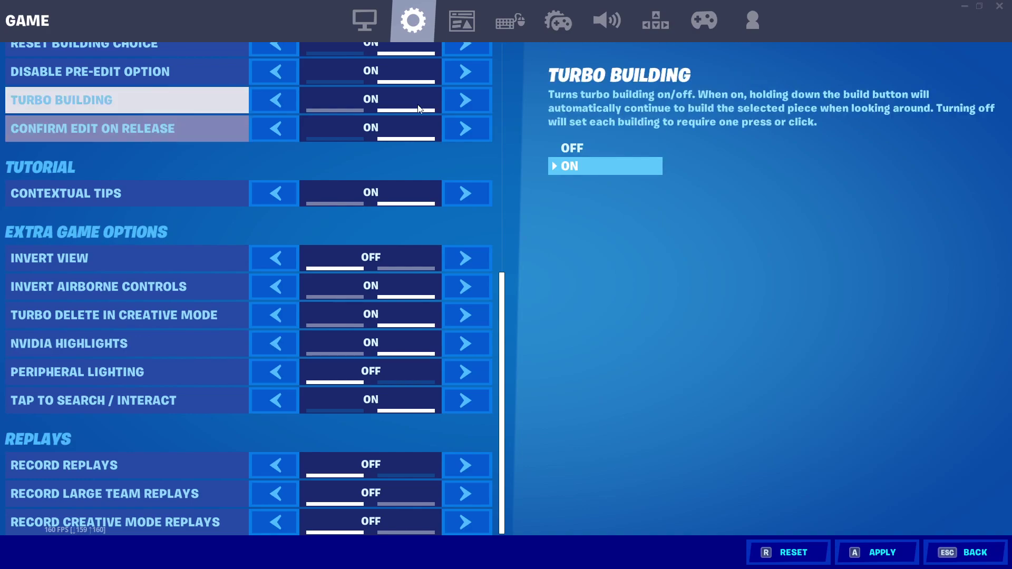
pyautogui.click(364, 21)
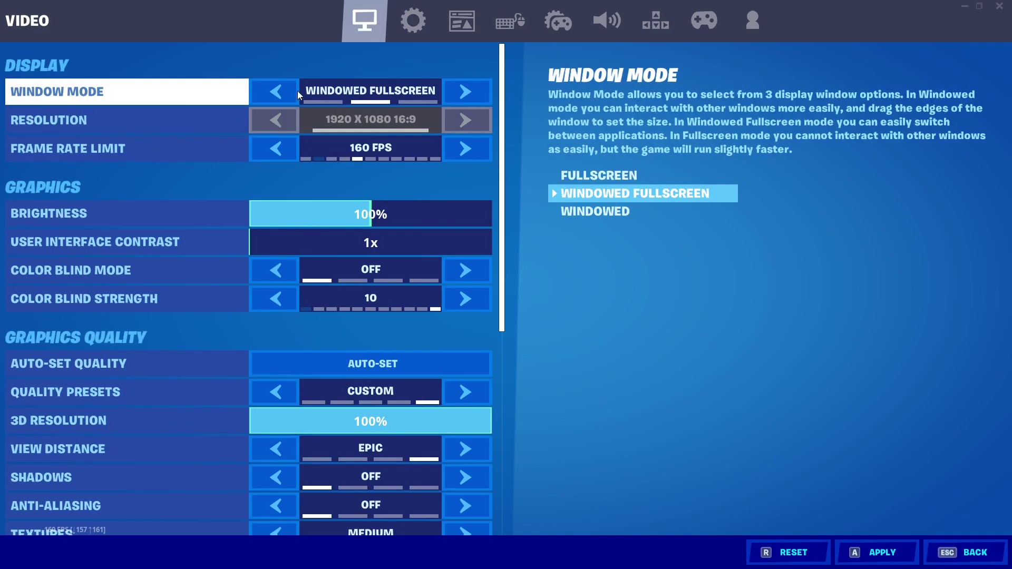
# Set Window Mode to Fullscreen and step the resolution down to 1280 x 720, then back to 1920 x 1080
pyautogui.click(274, 94)
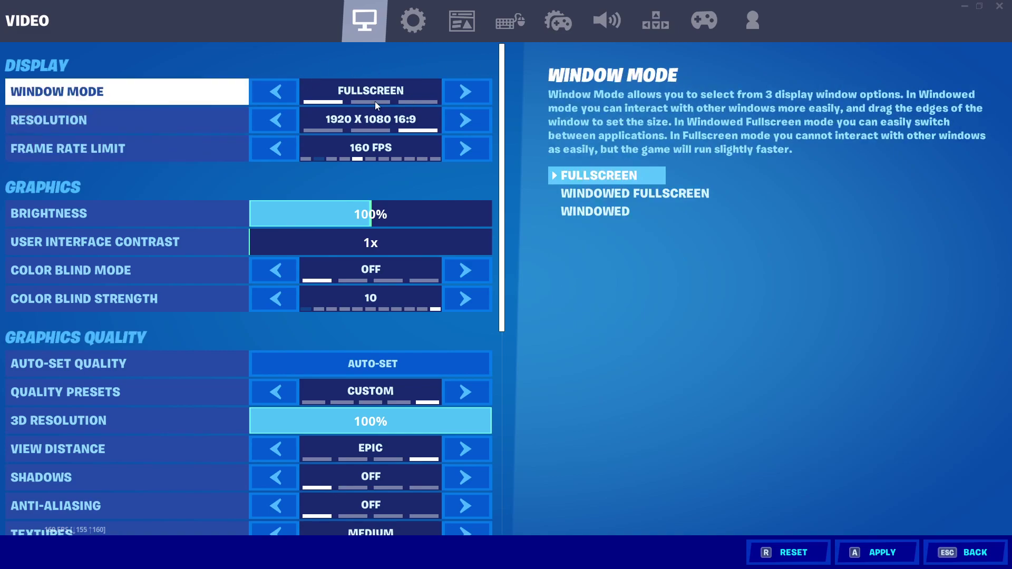
pyautogui.click(280, 122)
pyautogui.click(280, 123)
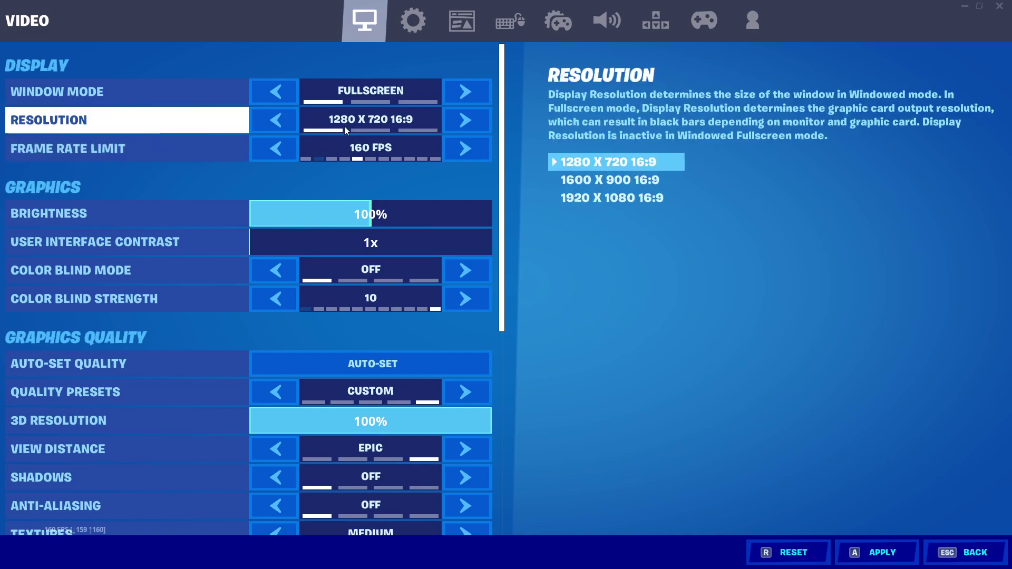
pyautogui.click(466, 120)
pyautogui.click(466, 121)
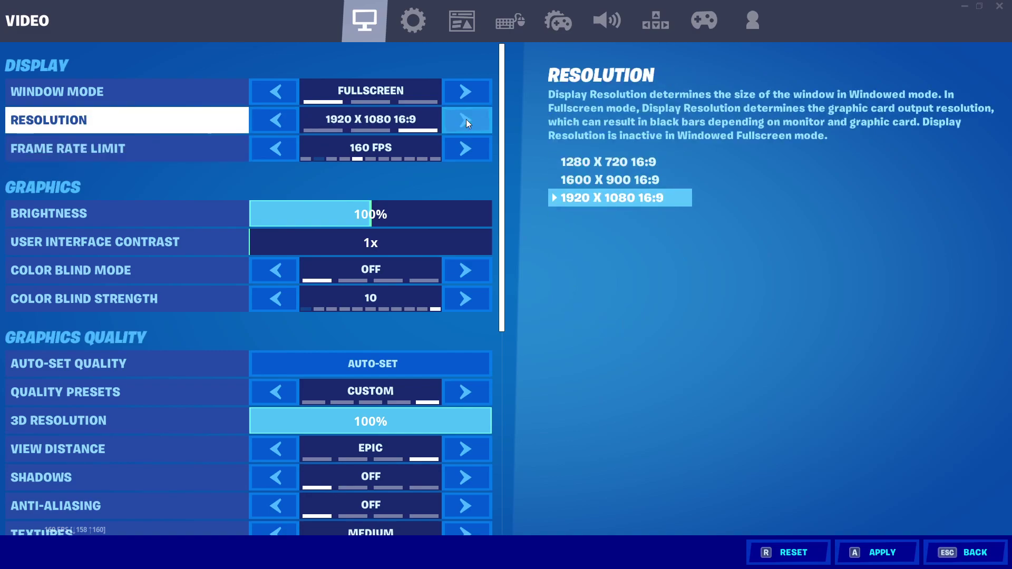